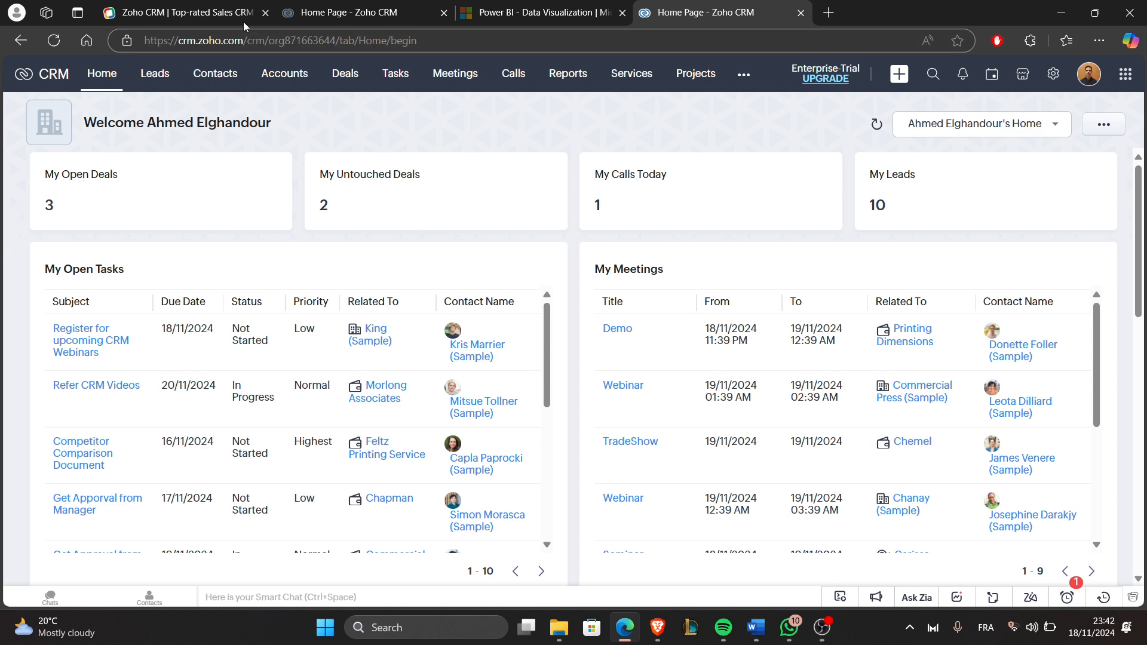
# Step: Close the two extra browser tabs and find the Blueprints settings by searching the CRM setup for "blu"
pyautogui.click(621, 13)
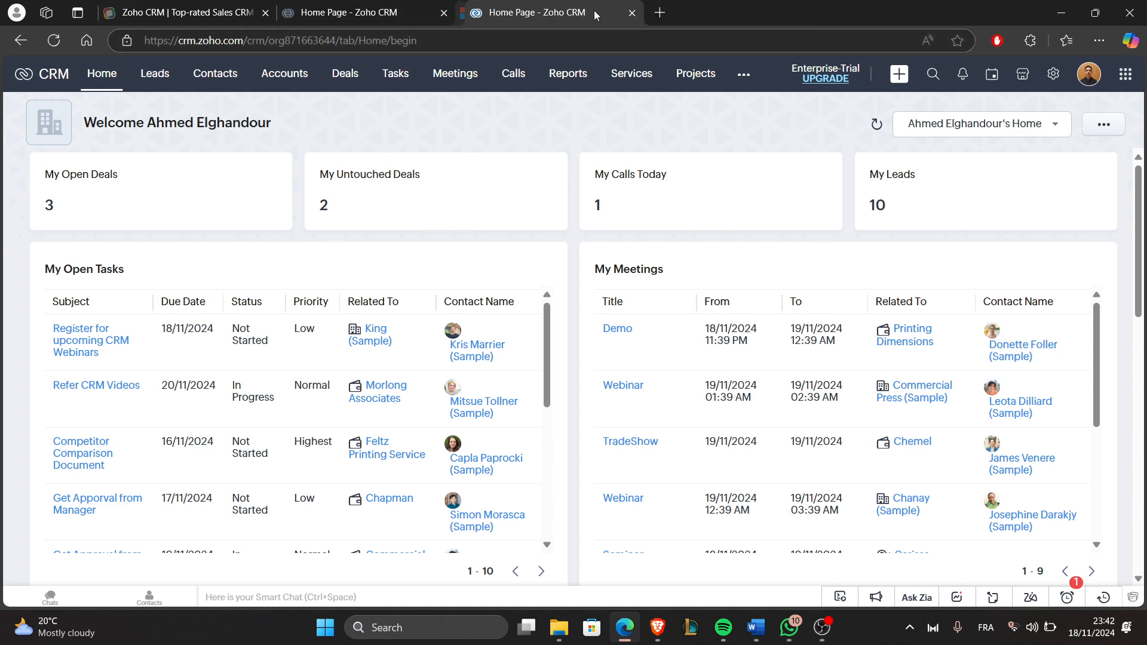
pyautogui.click(441, 13)
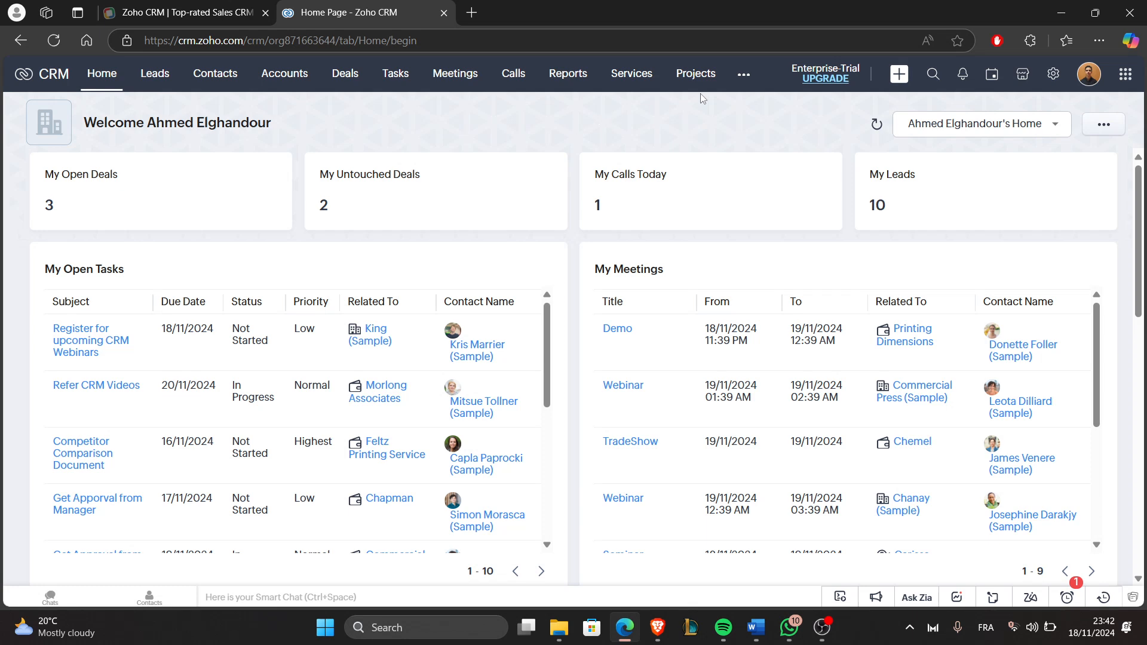
pyautogui.click(1053, 74)
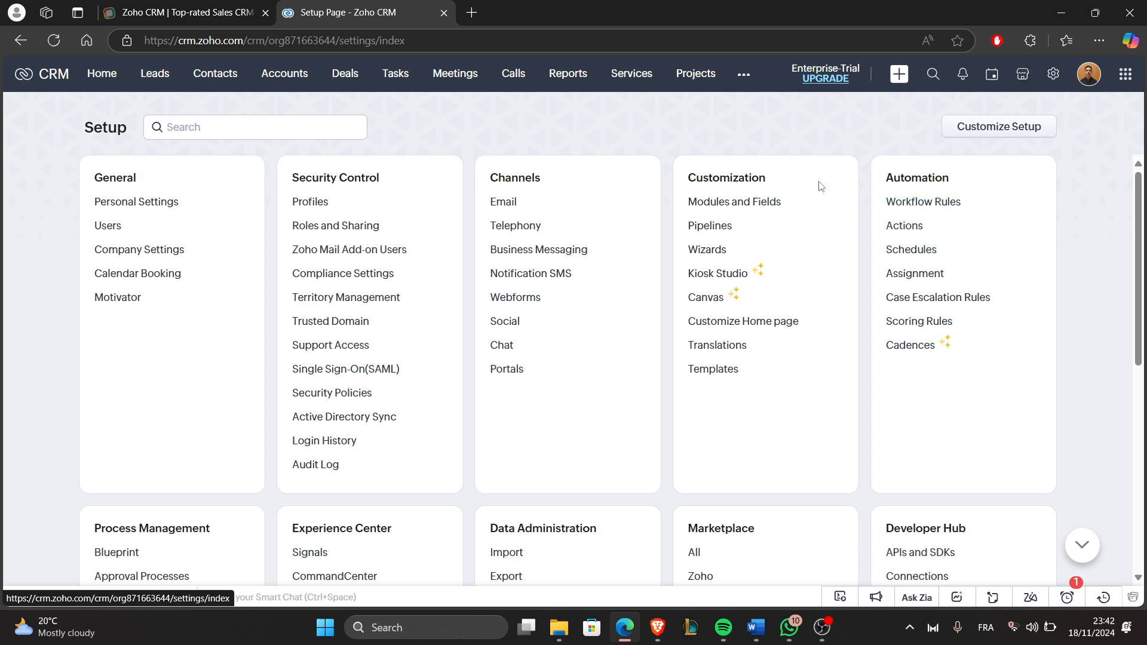
pyautogui.click(227, 127)
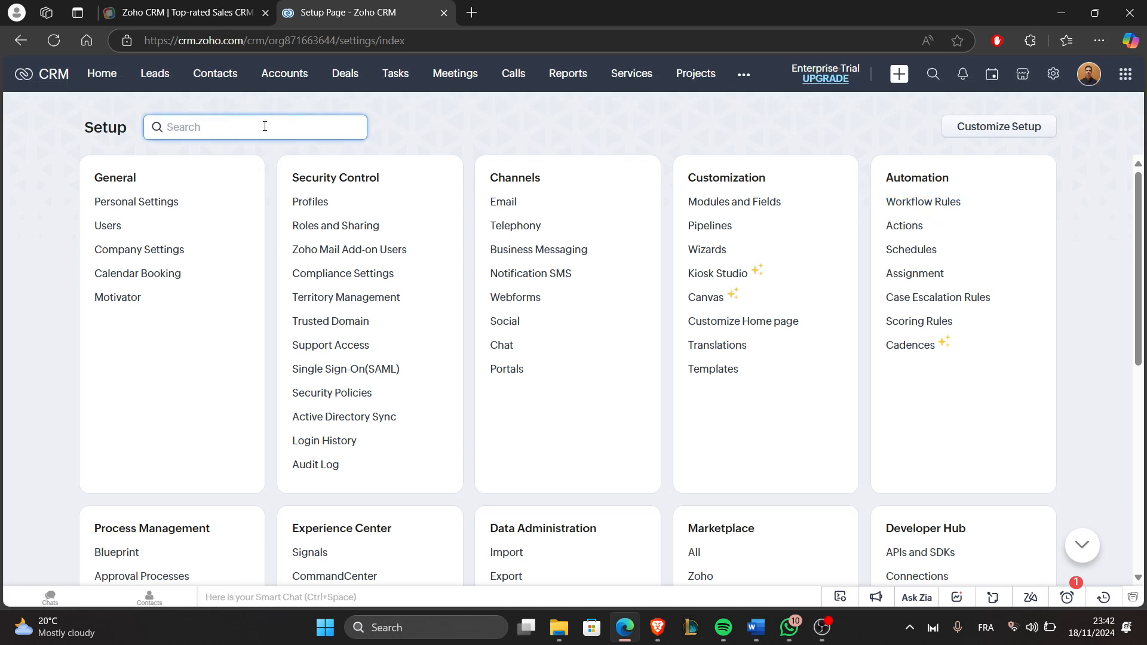
pyautogui.write('blu')
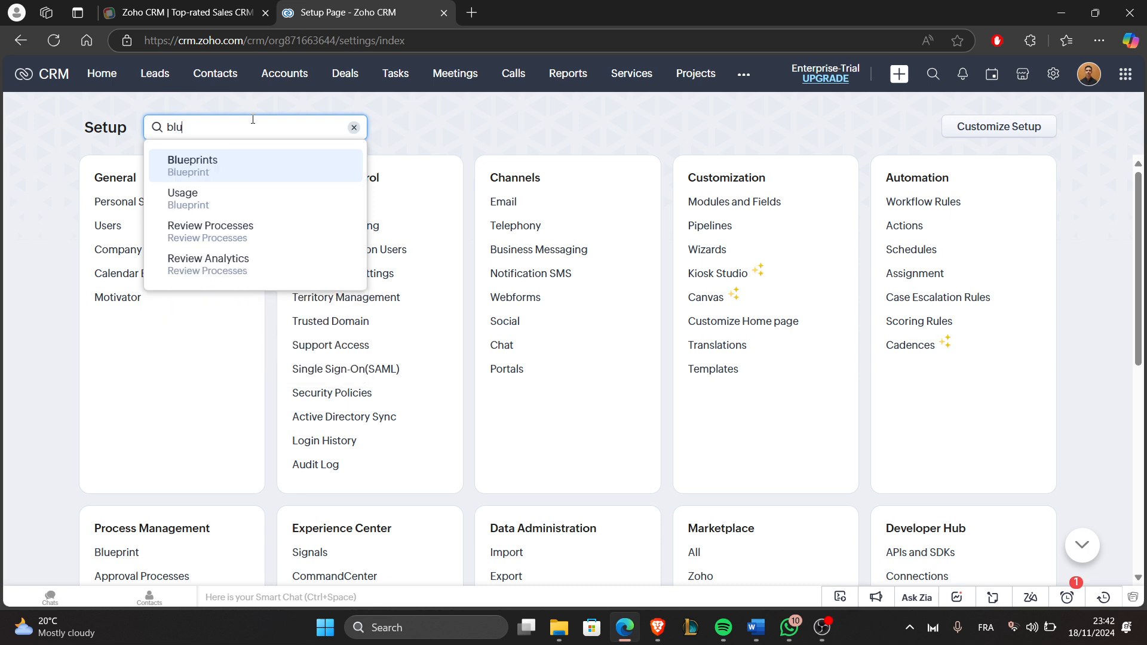
pyautogui.click(236, 161)
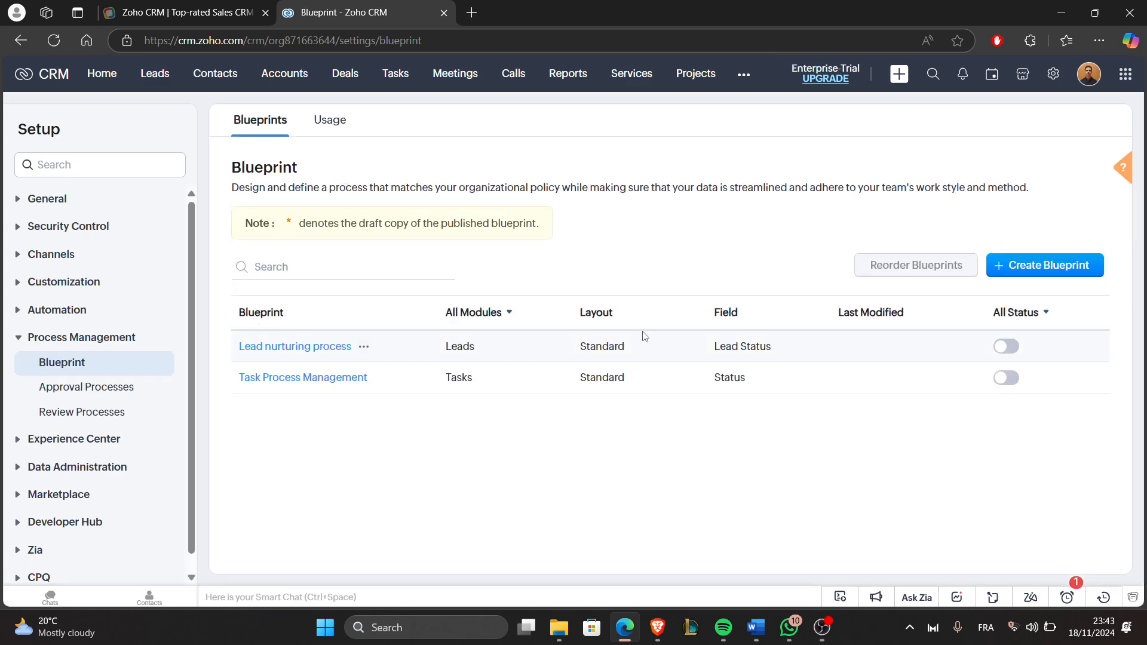
# Step: Start a new blueprint named gghjds for the Accounts module with the Standard layout and the Rating field
pyautogui.click(1028, 272)
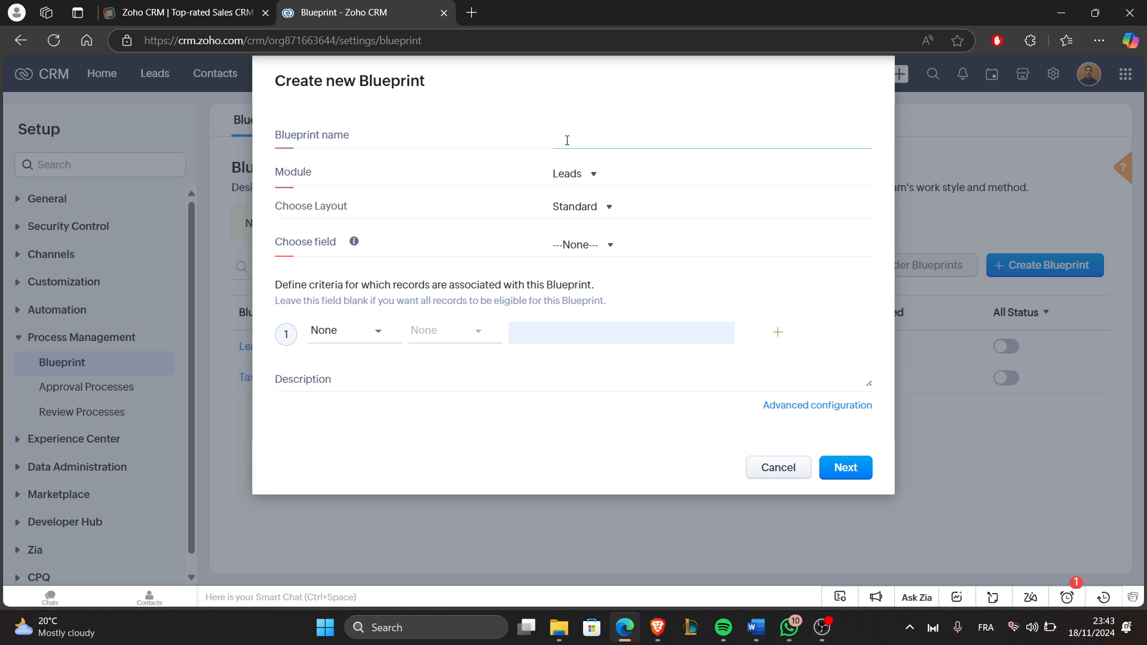
pyautogui.write('gghjds')
pyautogui.click(570, 177)
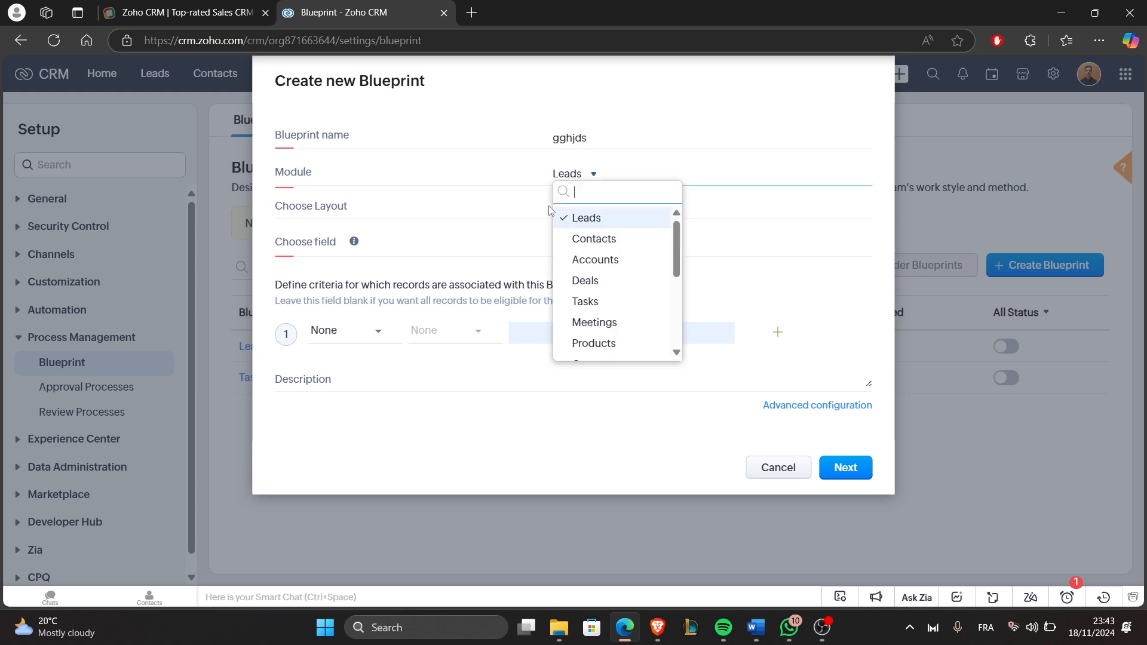
pyautogui.click(602, 263)
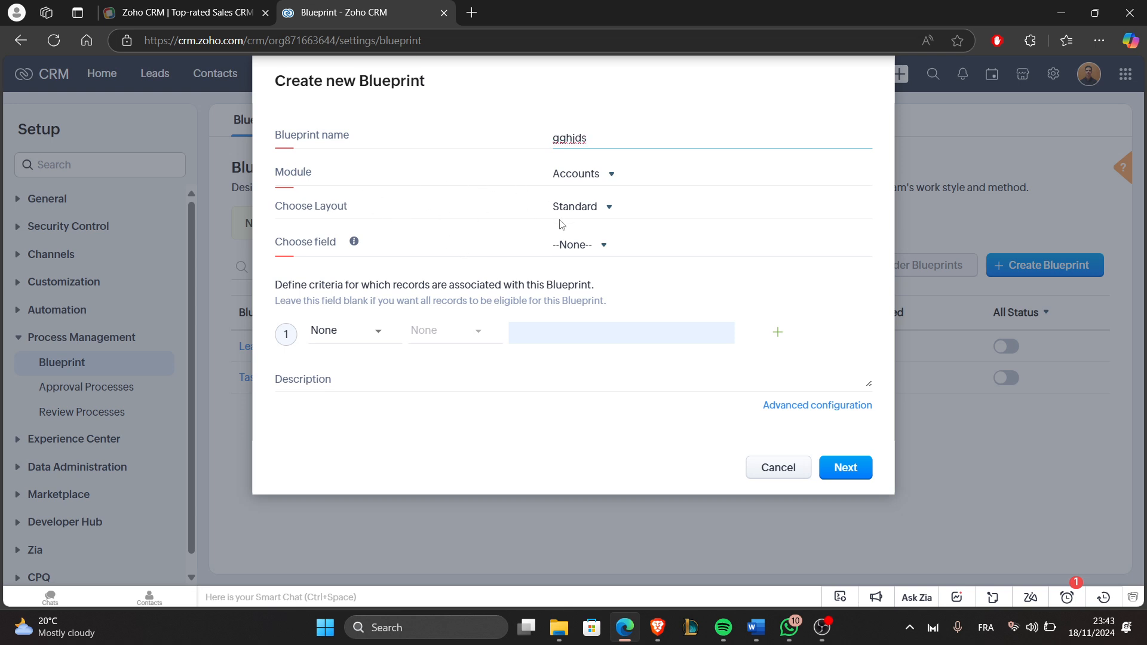
pyautogui.click(587, 219)
pyautogui.click(591, 215)
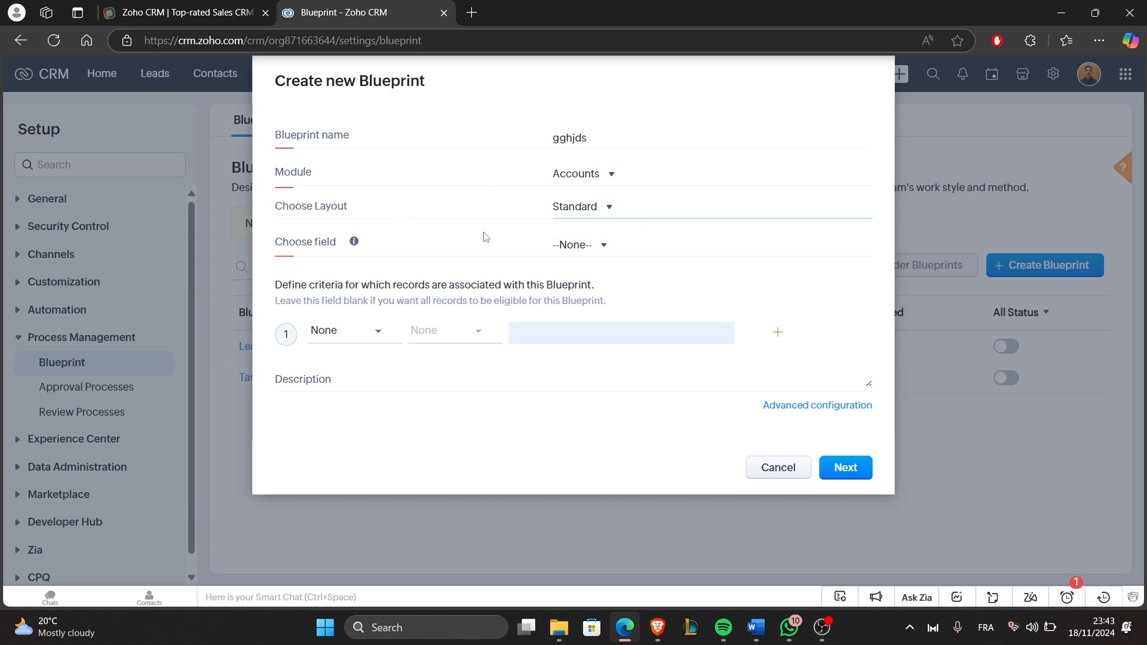
pyautogui.click(582, 248)
pyautogui.click(582, 285)
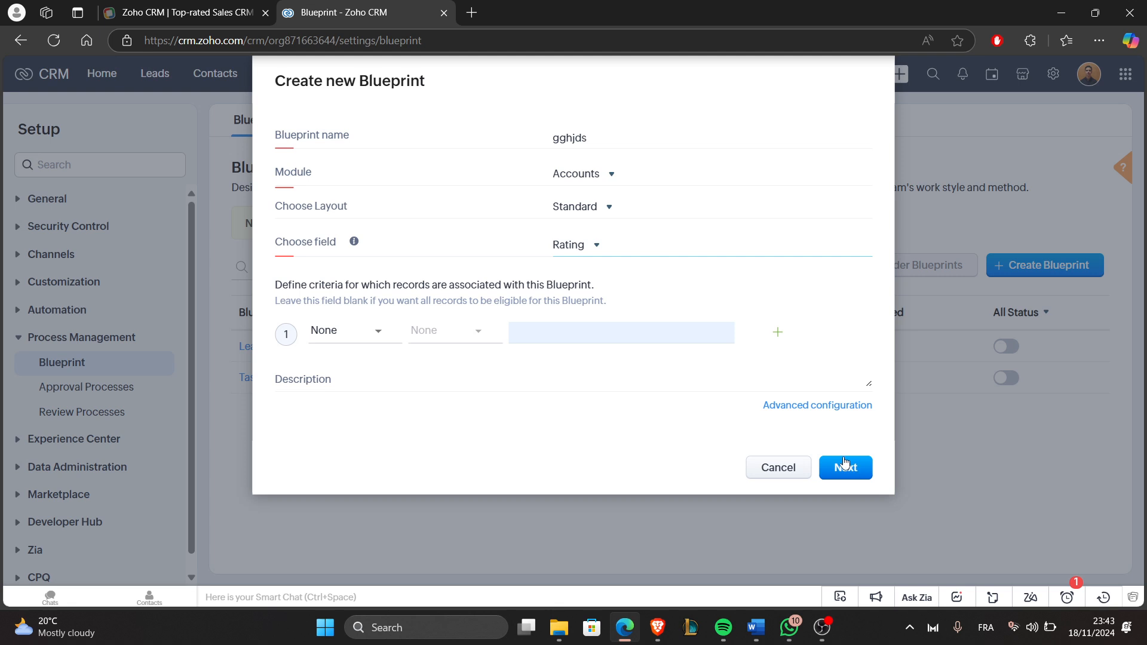
# Step: Set the entry criterion to Account Name contains "vchgf" and continue to the blueprint's state editor
pyautogui.click(357, 337)
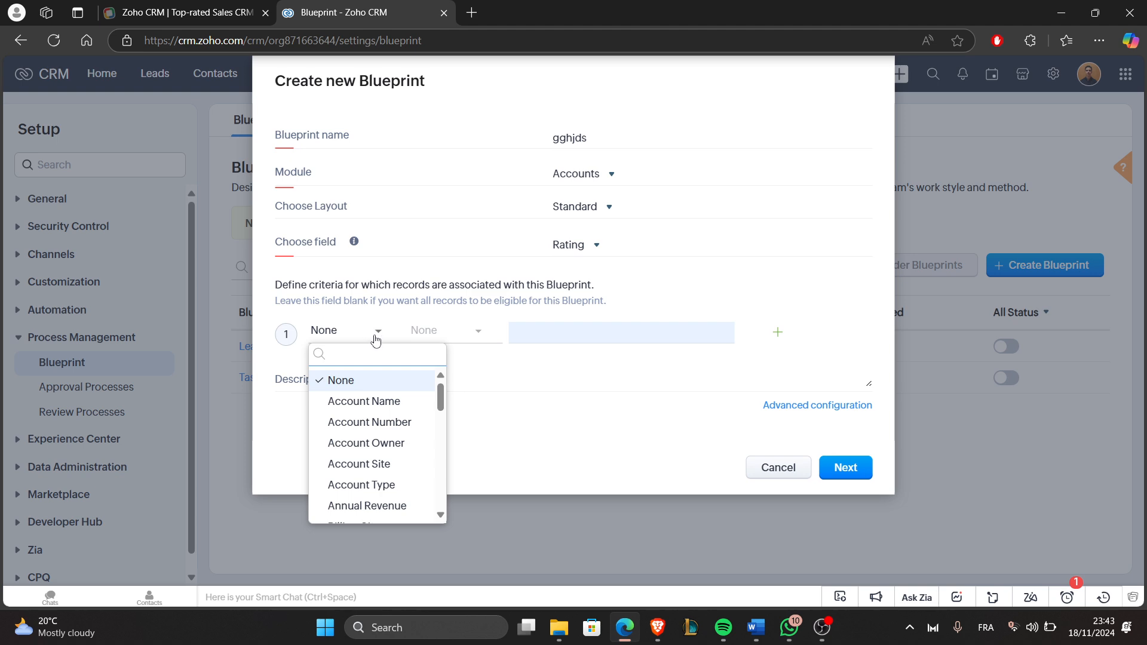
pyautogui.click(383, 406)
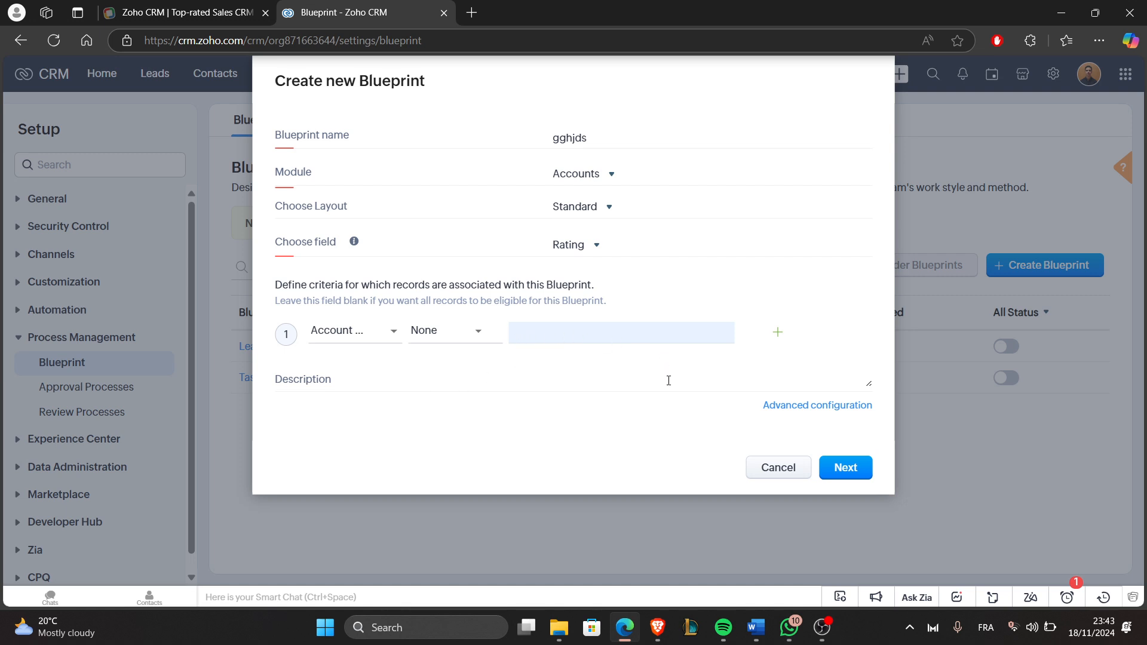
pyautogui.click(840, 471)
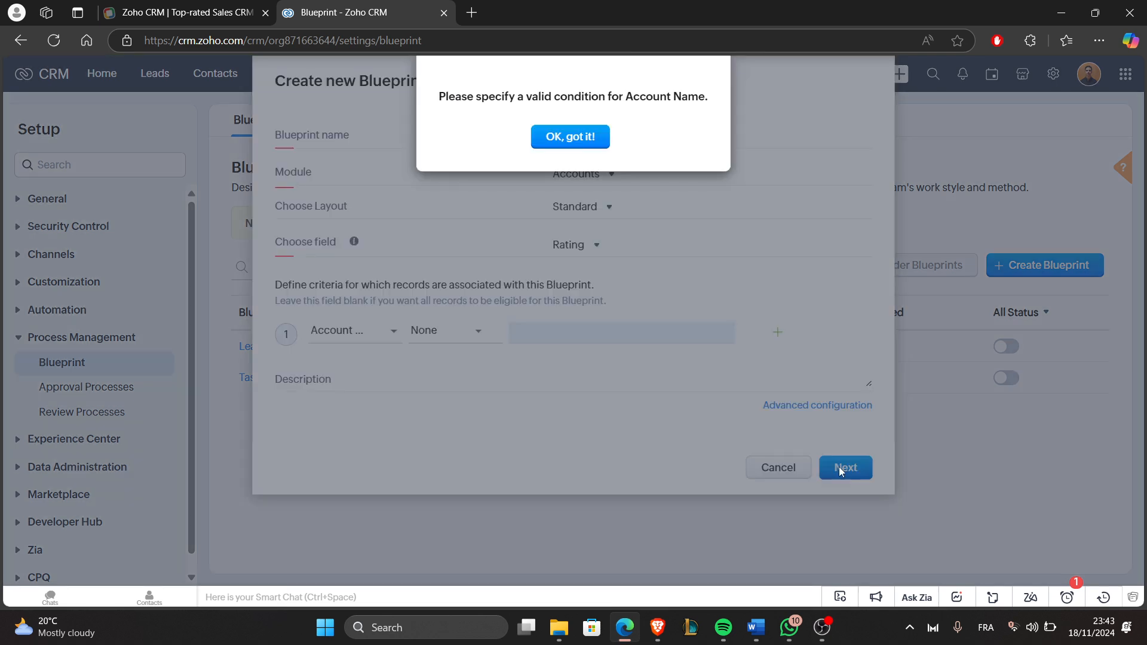
pyautogui.click(547, 141)
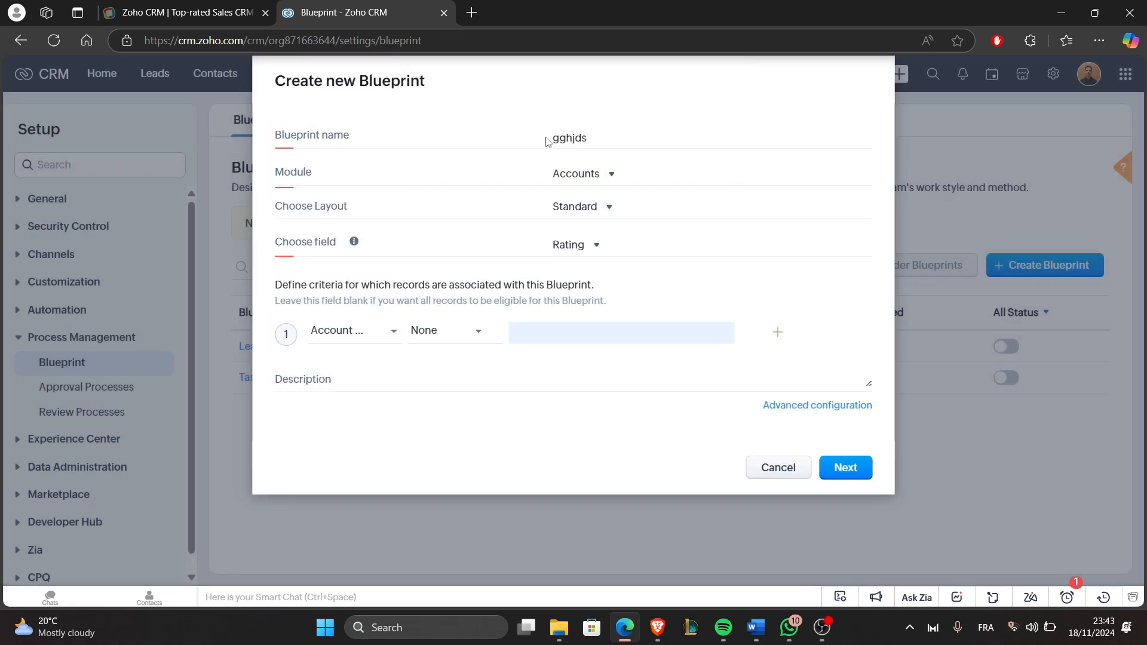
pyautogui.click(835, 473)
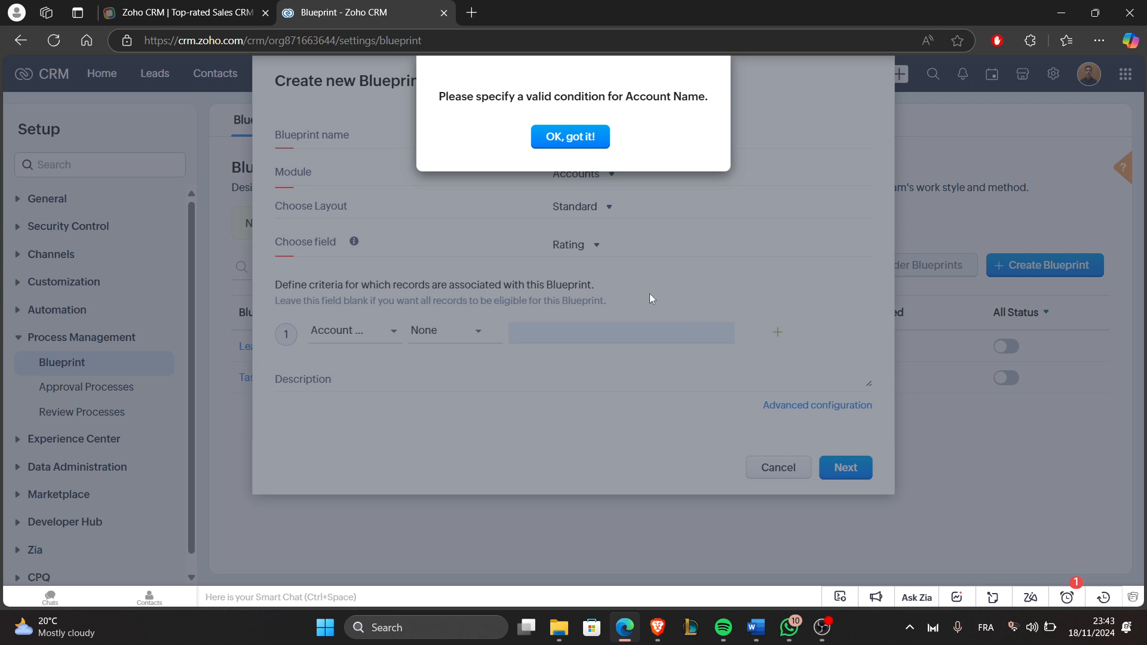
pyautogui.click(556, 144)
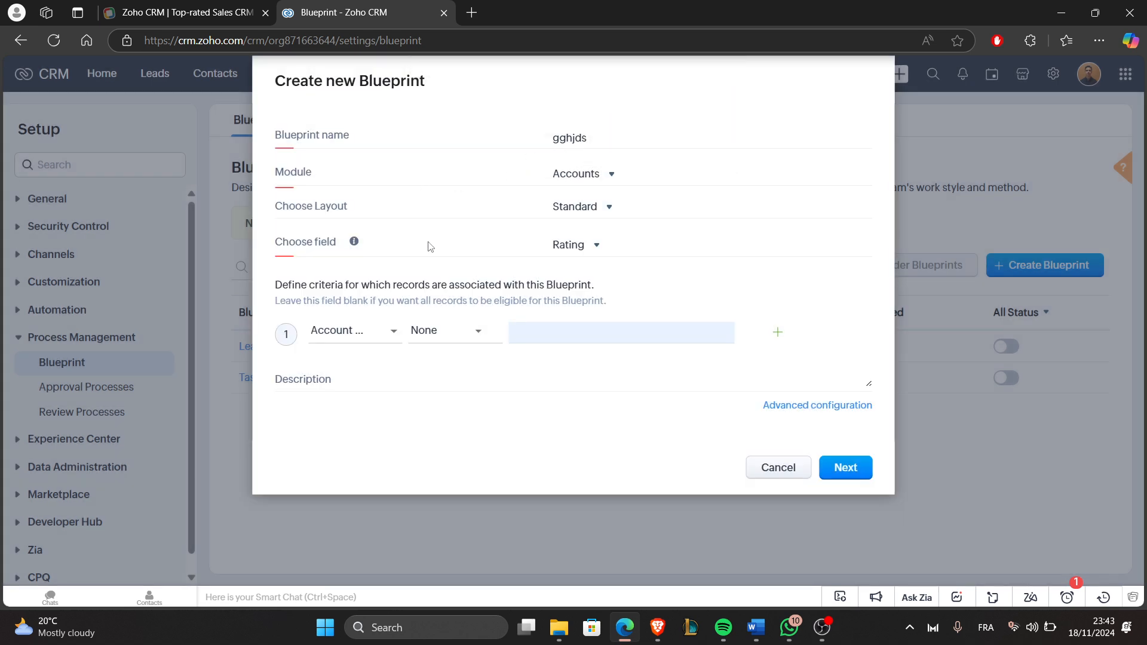
pyautogui.click(457, 338)
pyautogui.click(461, 421)
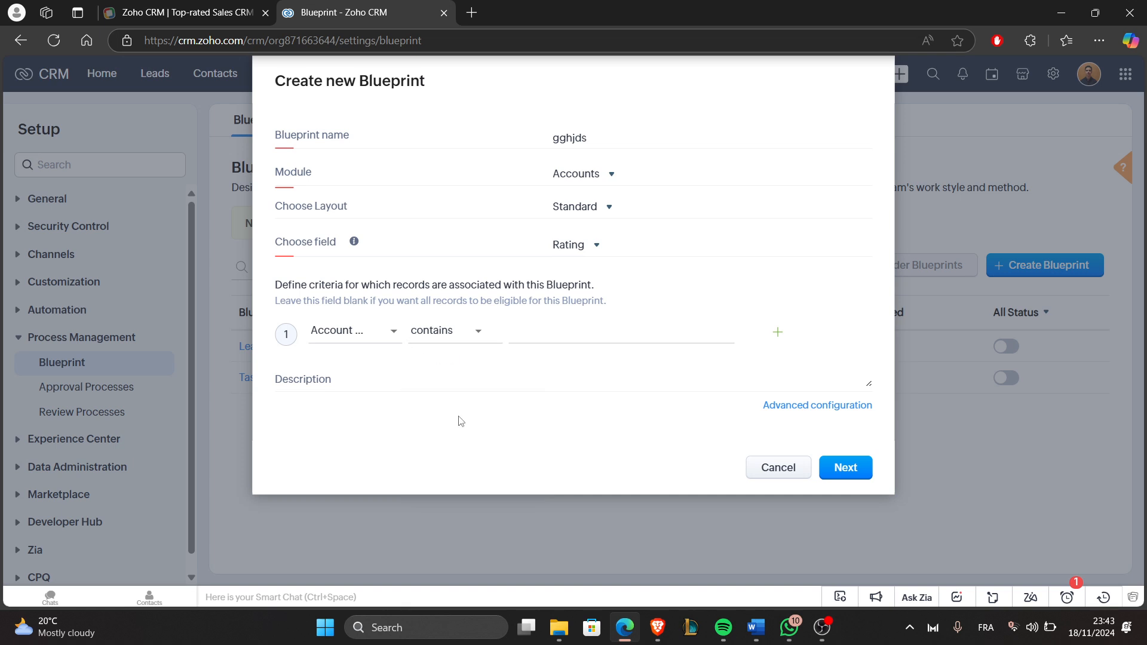
pyautogui.click(631, 335)
pyautogui.write('vchgf')
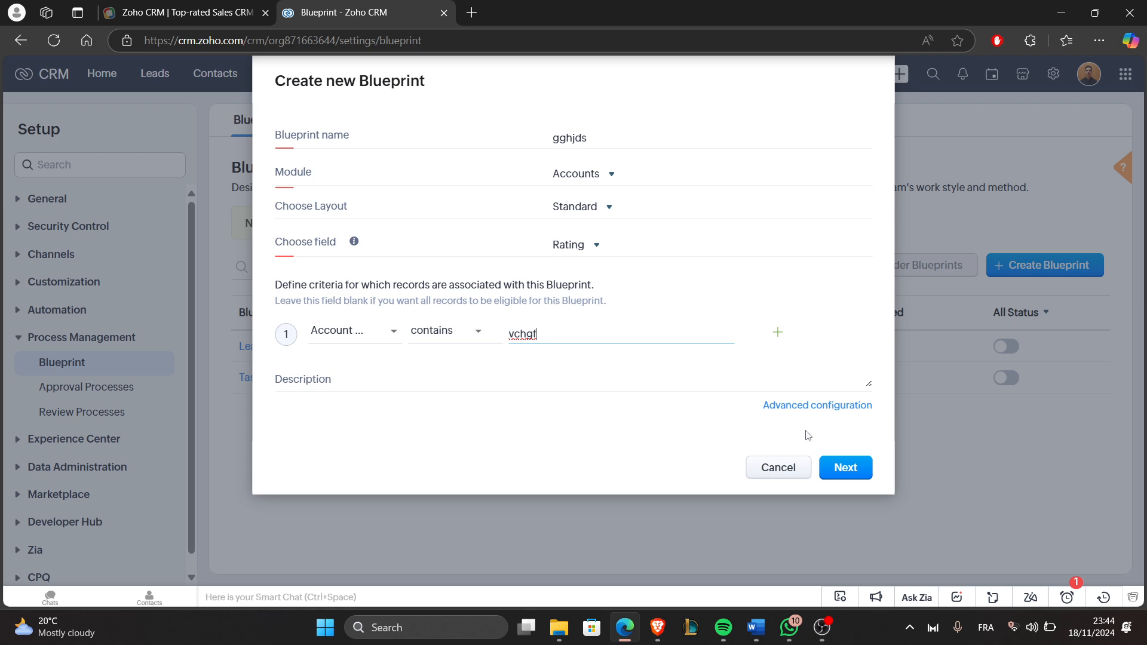
pyautogui.click(839, 470)
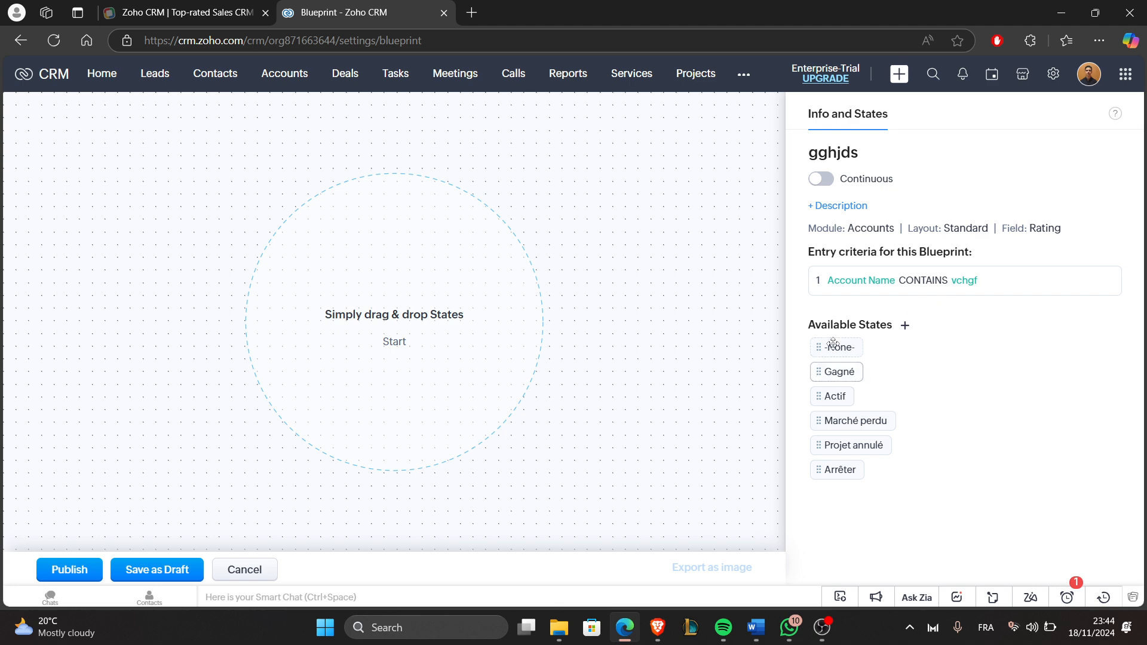
# Step: Place the states -None-, Marché perdu, Actif and Arrêter on the blueprint canvas, with -None- as the start above the others
pyautogui.moveTo(834, 346); pyautogui.dragTo(422, 307)
pyautogui.moveTo(842, 396); pyautogui.dragTo(530, 315)
pyautogui.moveTo(833, 371); pyautogui.dragTo(306, 248)
pyautogui.moveTo(818, 396); pyautogui.dragTo(293, 366)
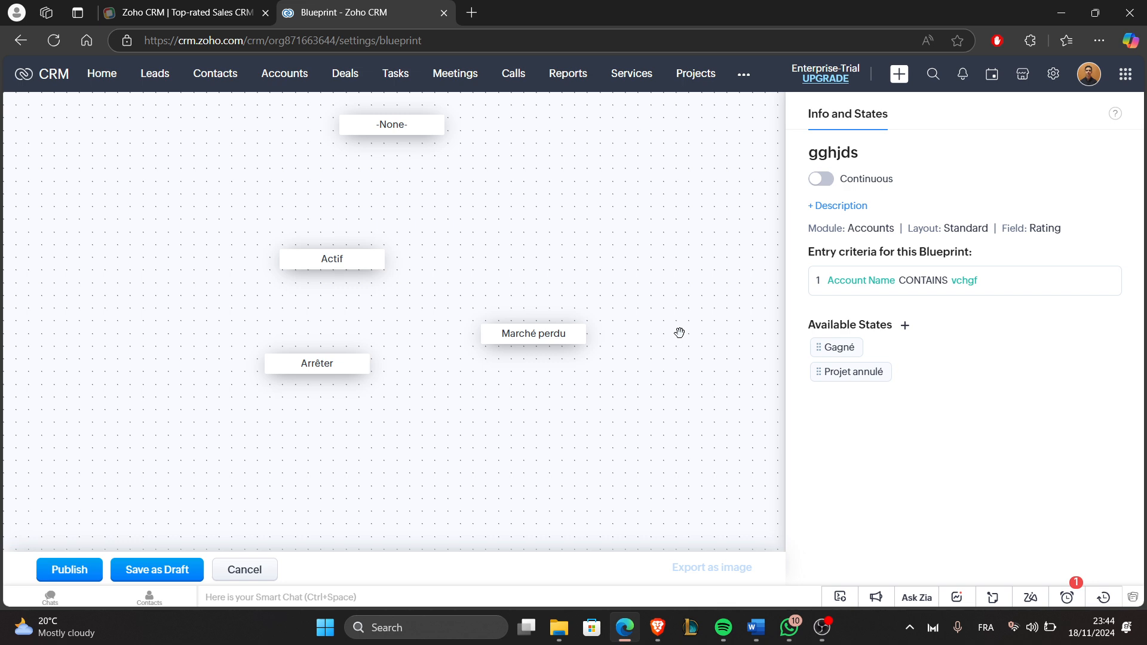
pyautogui.moveTo(533, 328)
# Step: Try to publish the gghjds blueprint with the placed states not linked to one another
pyautogui.click(90, 566)
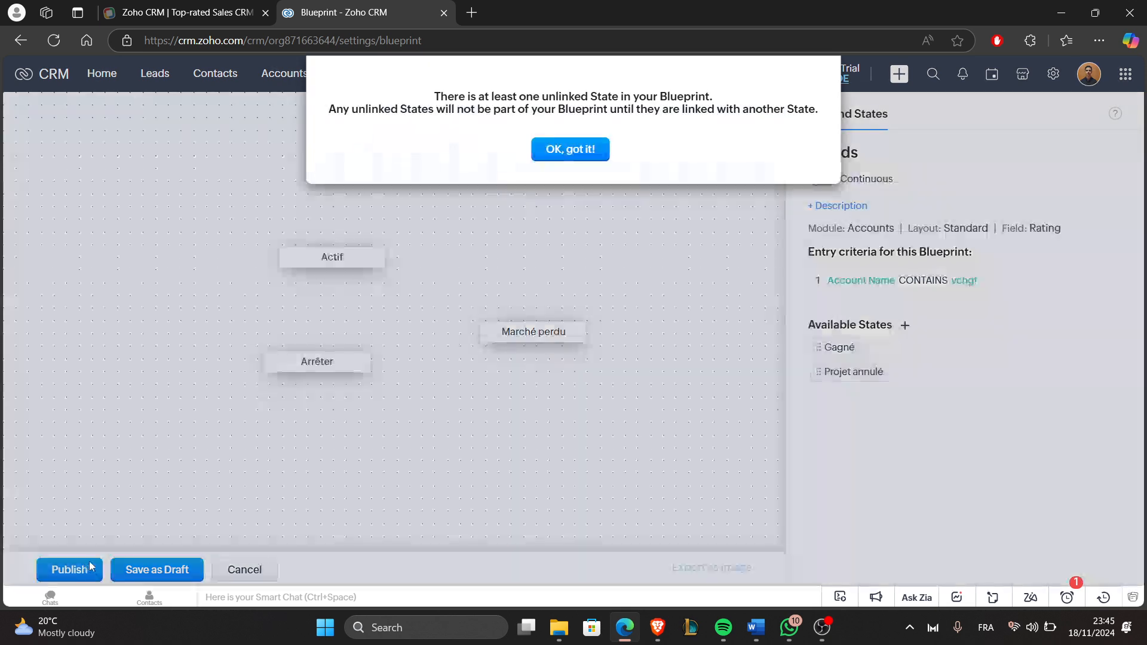
pyautogui.click(569, 154)
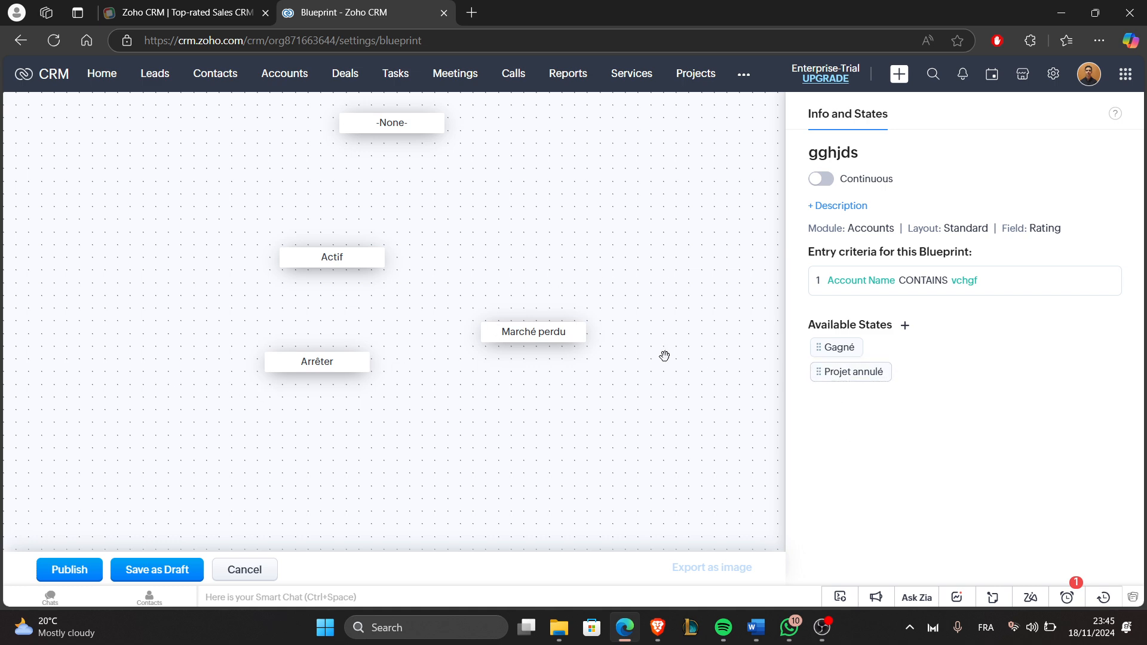
pyautogui.moveTo(351, 263)
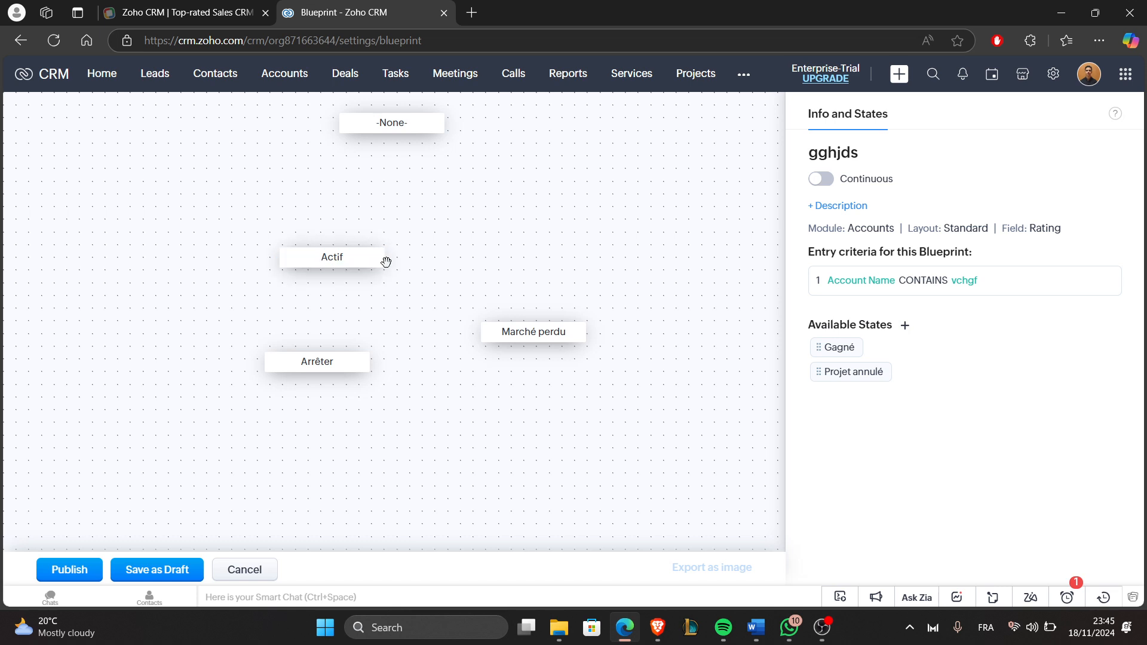